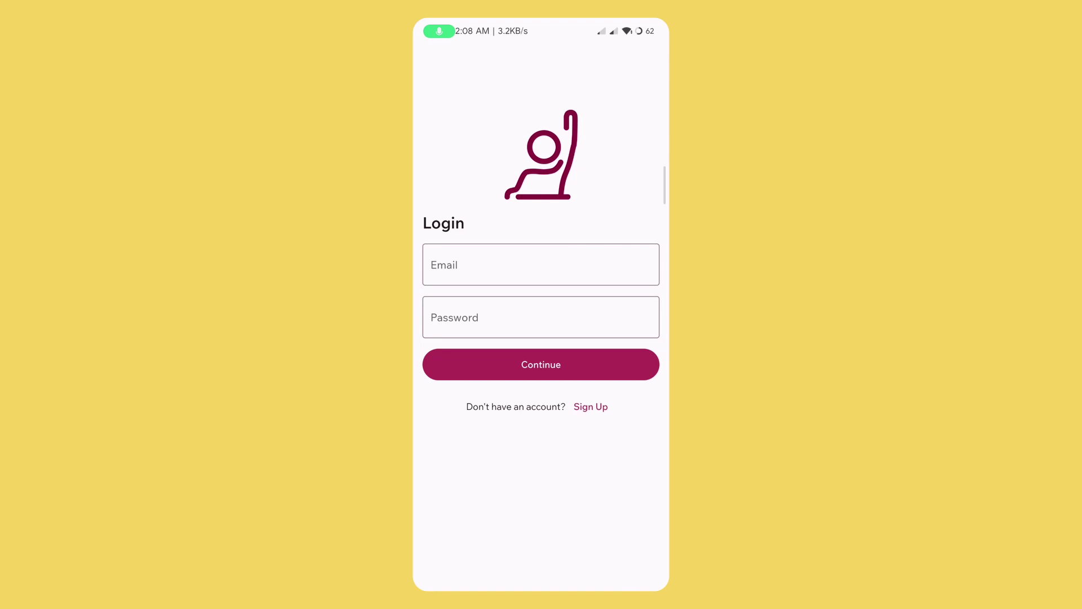
click(595, 416)
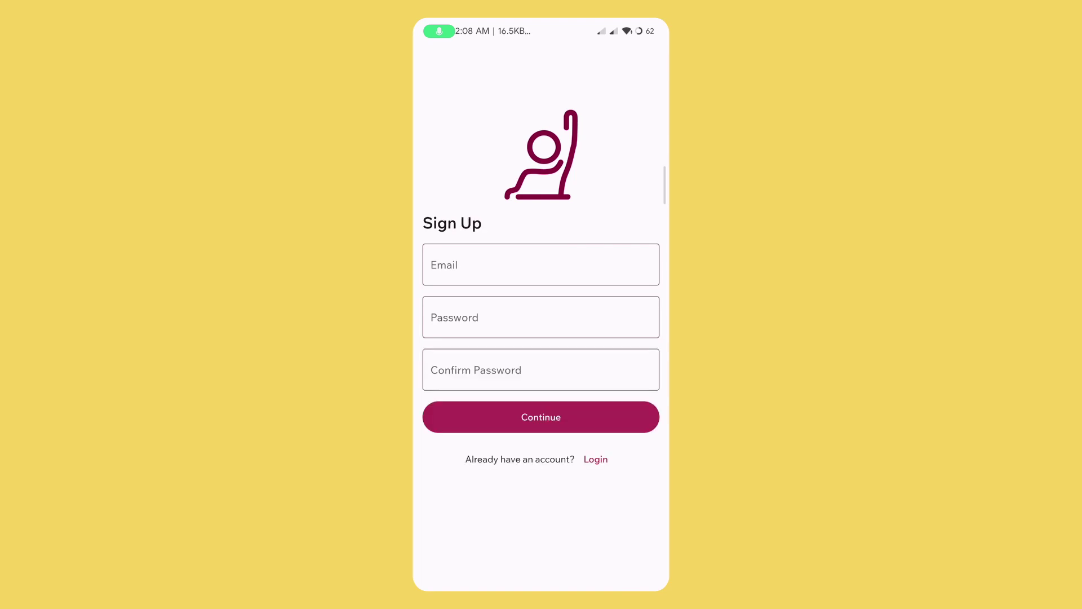
click(541, 264)
key(Tab)
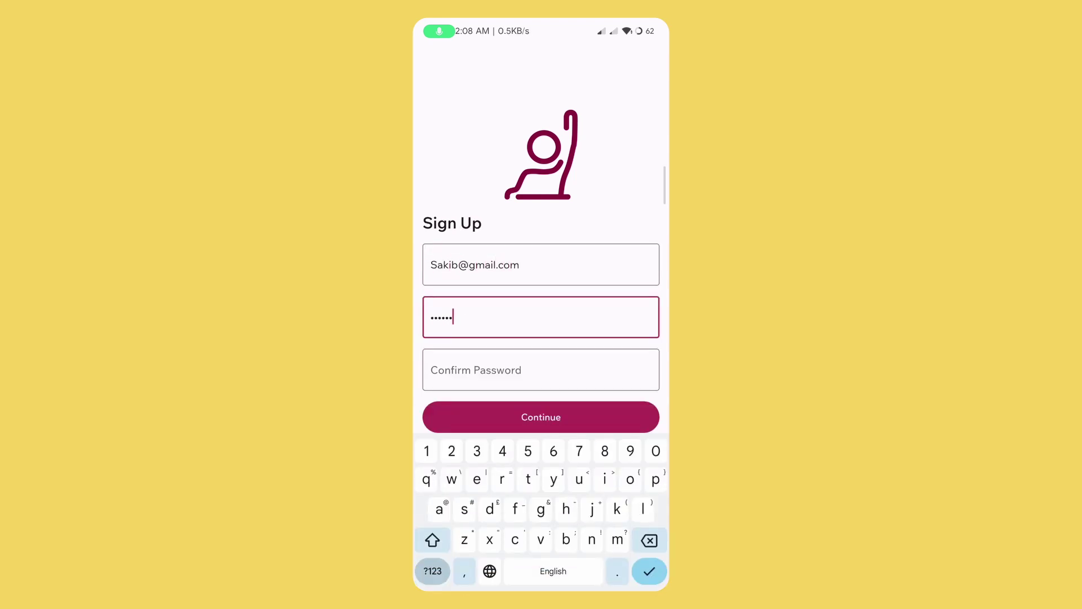
key(Tab)
key(Return)
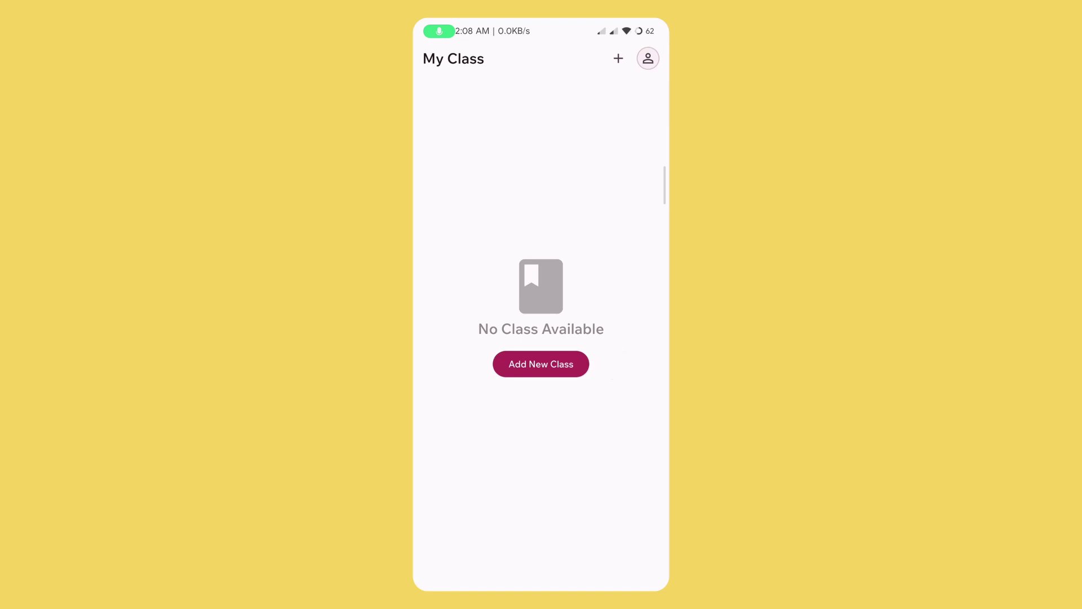
Add a class named CSE with subject App Dev
click(541, 364)
text(CSE)
click(540, 243)
text(A)
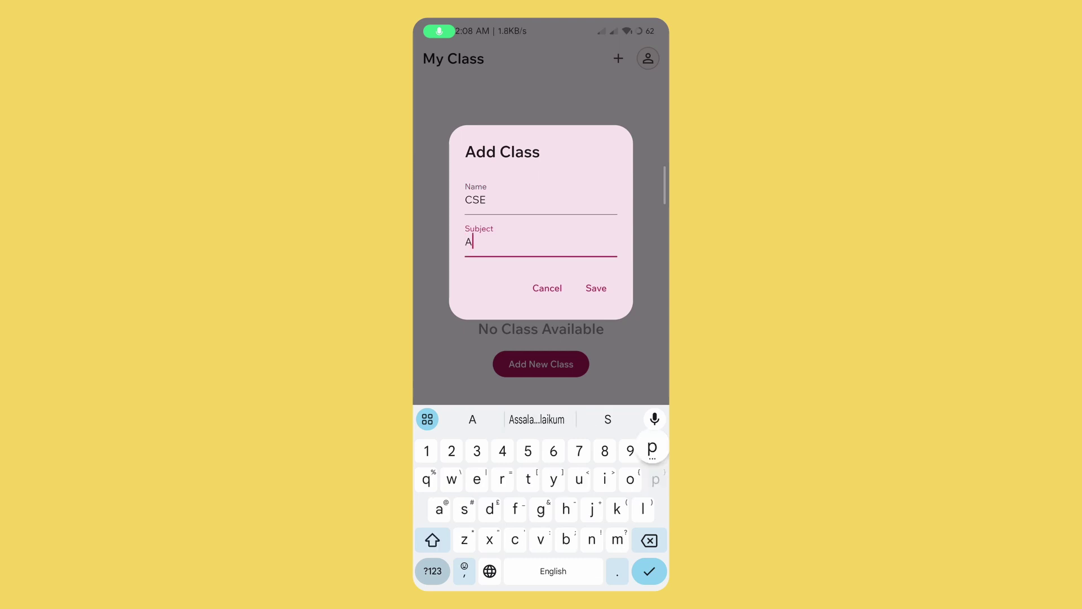
text(pp Dev)
click(595, 288)
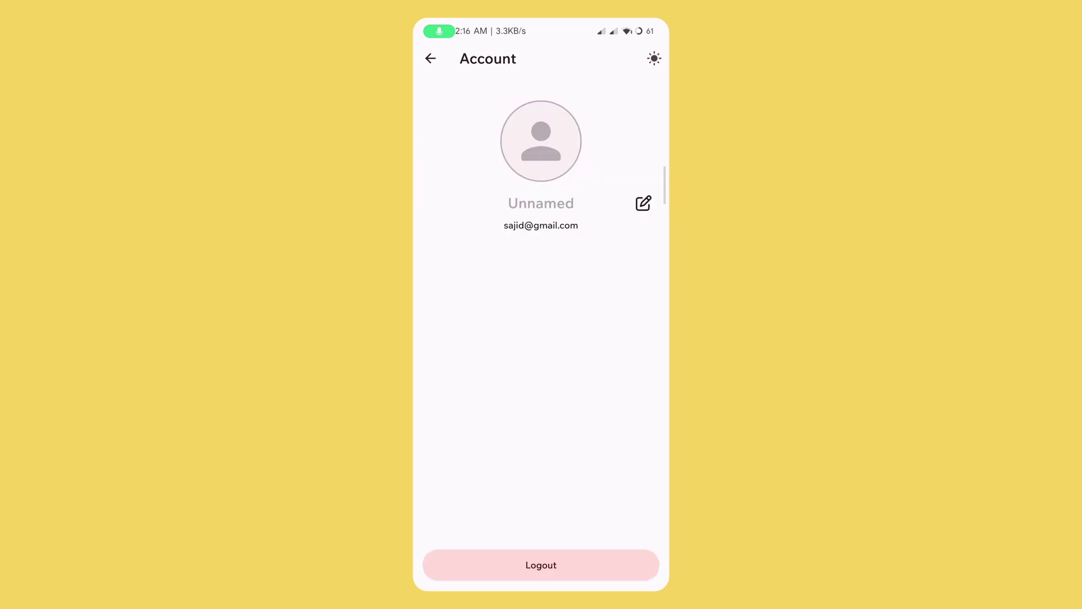
Switch the app's colour theme from the profile page and return to the class list
click(654, 58)
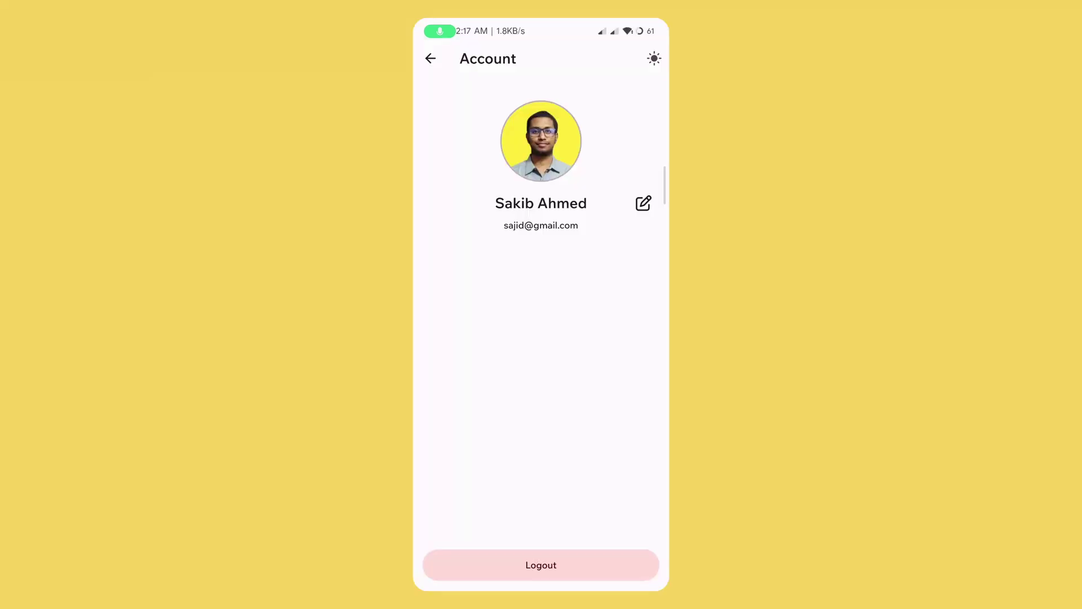
key(Escape)
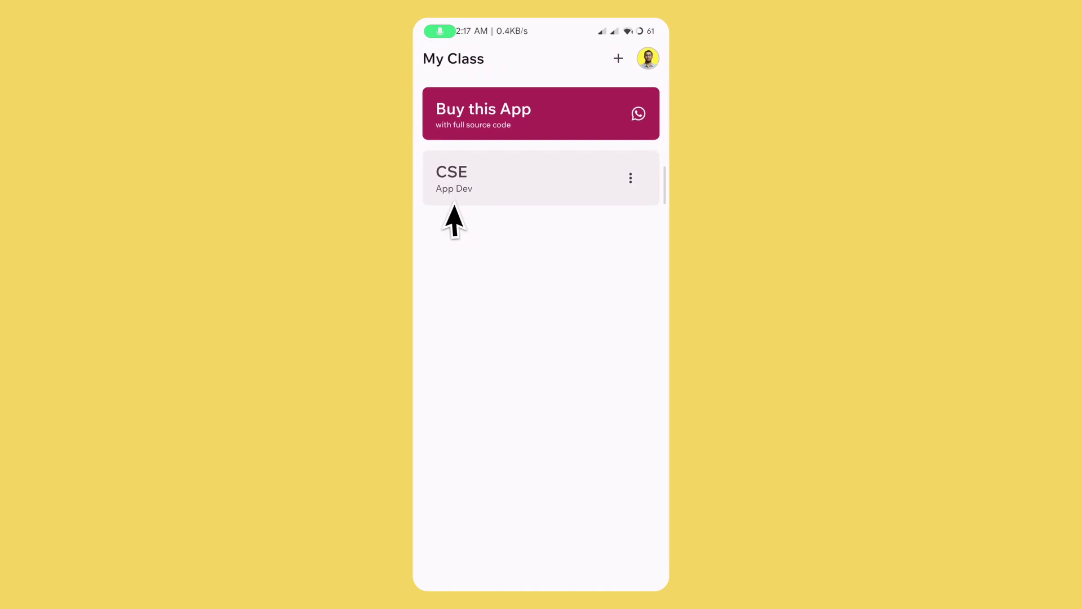
Open the CSE class and bring up the new-student form for rolls 301–304
click(454, 195)
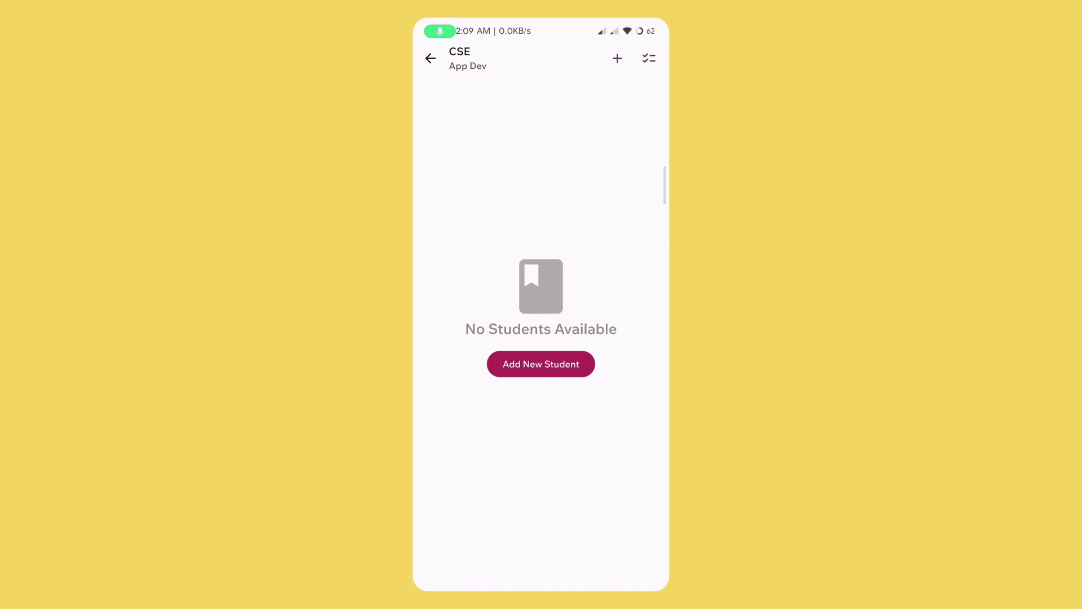
click(618, 63)
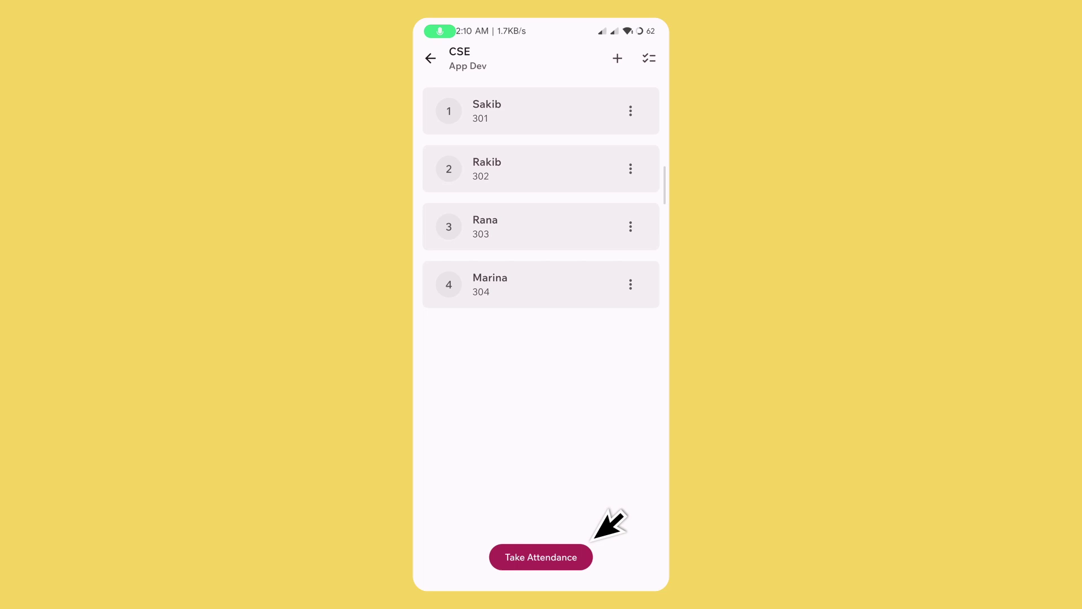
Take today's CSE attendance, mark everyone present then all absent, and save it
click(542, 557)
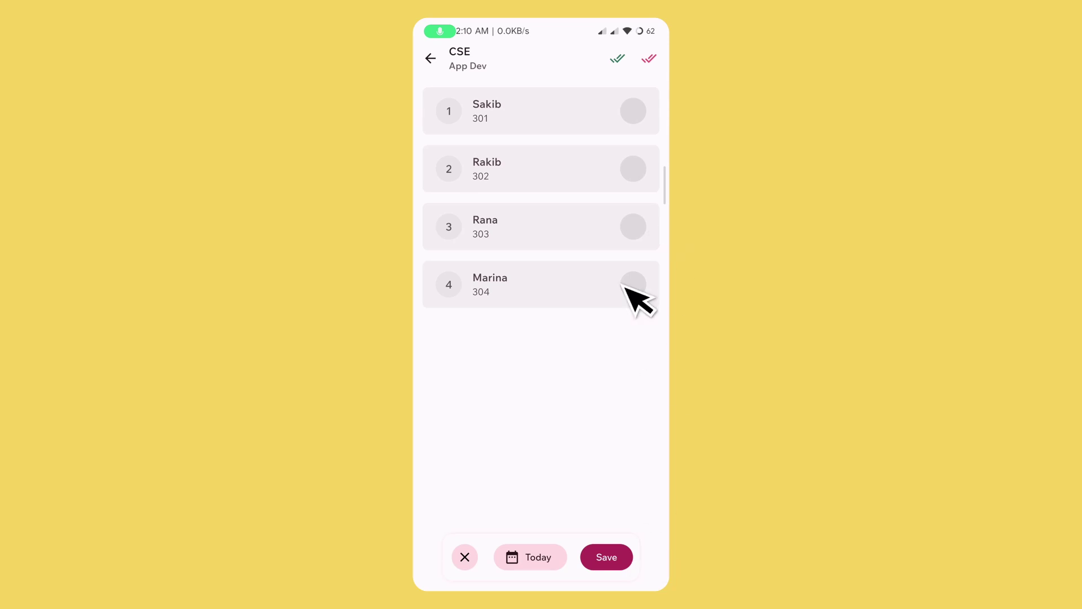
click(618, 58)
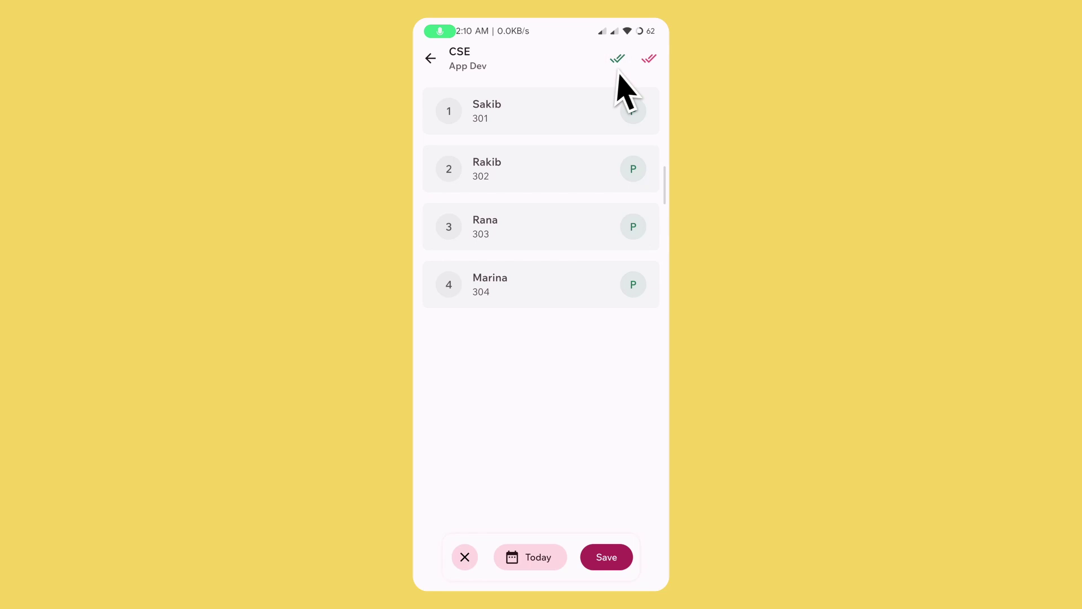
click(649, 58)
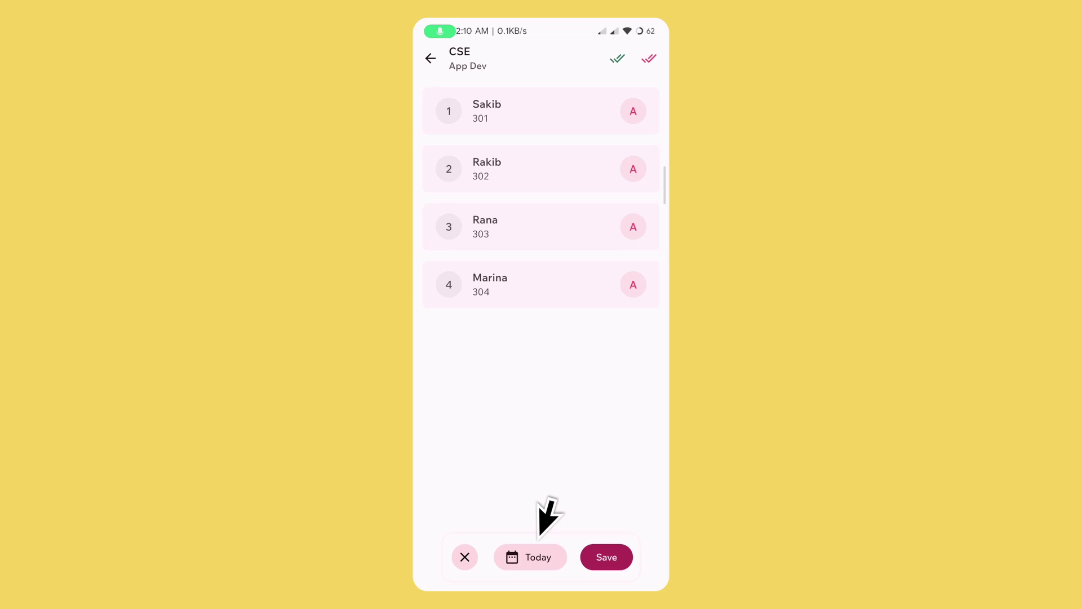
click(609, 549)
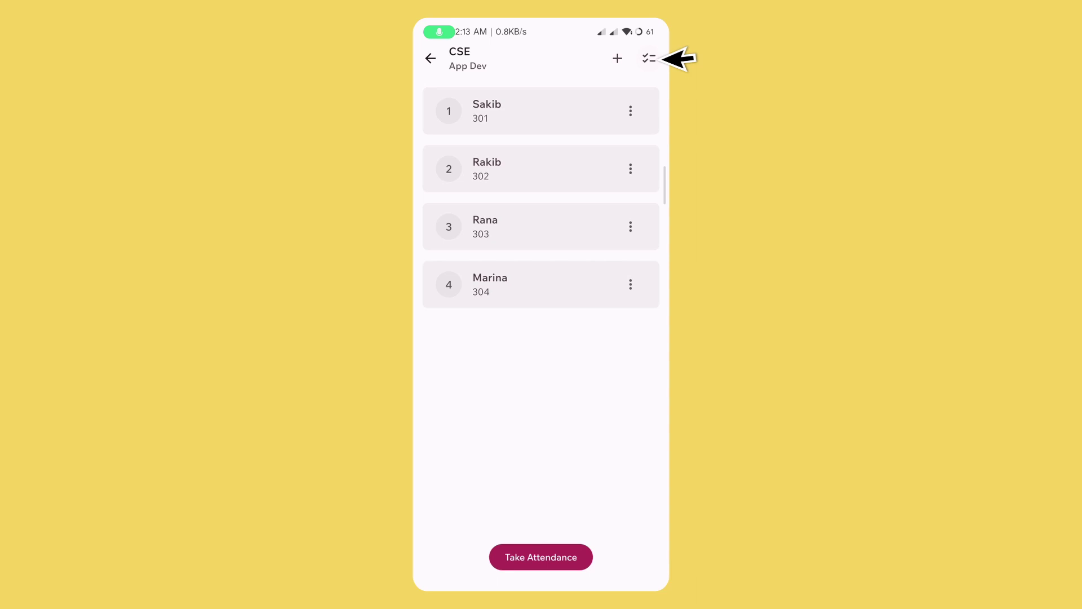
View the April 2024 CSE attendance sheet, try PDF printing, then export it to Excel
click(649, 58)
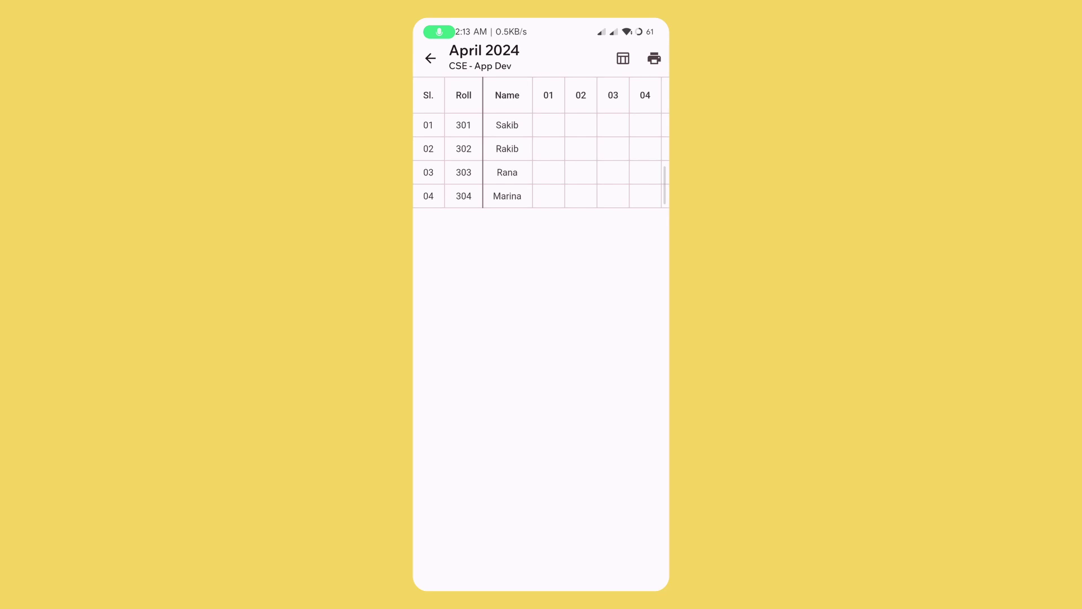
scroll(542, 158, right, 5)
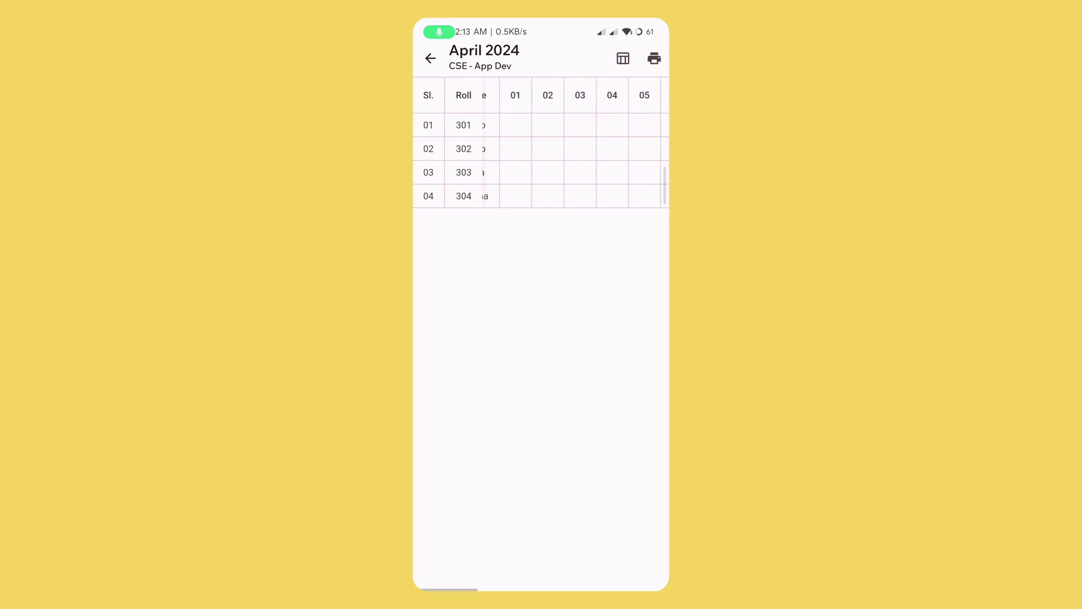
scroll(542, 158, right, 5)
scroll(542, 158, right, 10)
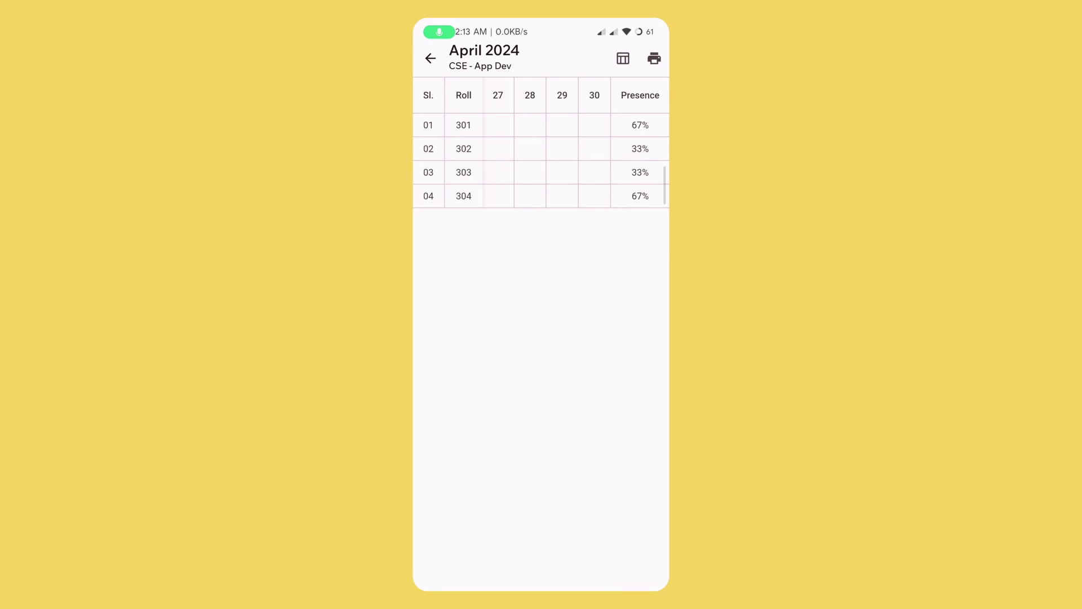
click(654, 58)
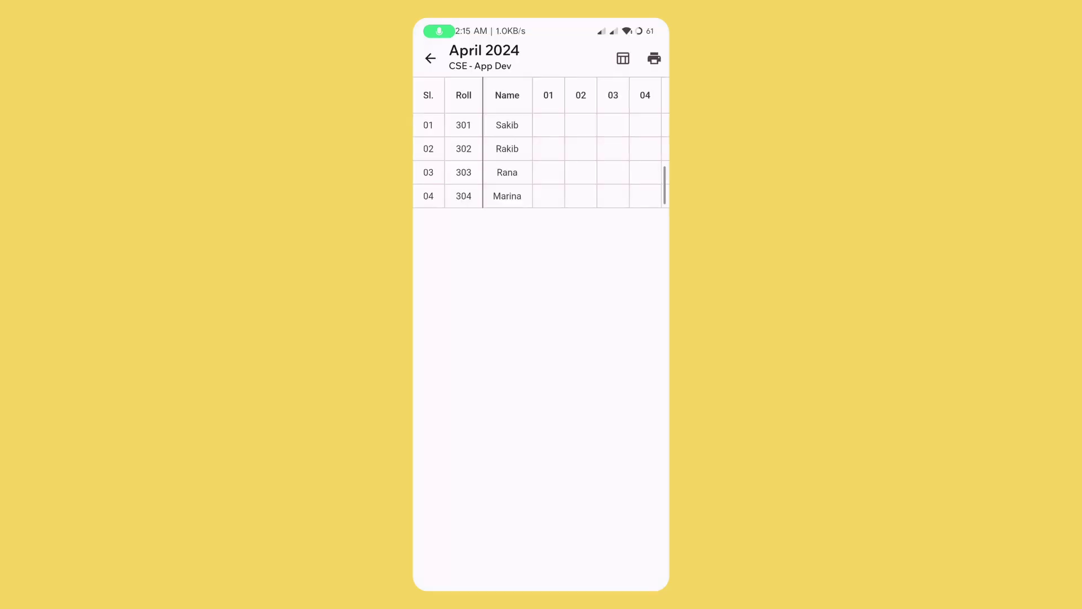
click(623, 58)
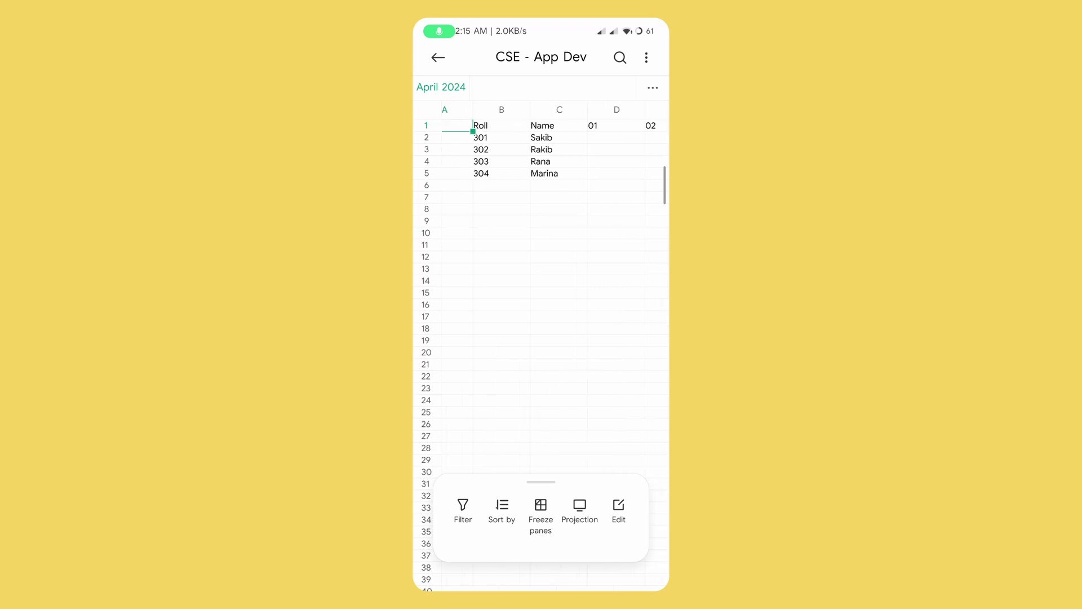
Browse the exported CSE - App Dev sheet, scrolling right through the April day columns
click(568, 137)
scroll(541, 282, right, 10)
scroll(541, 282, right, 10)
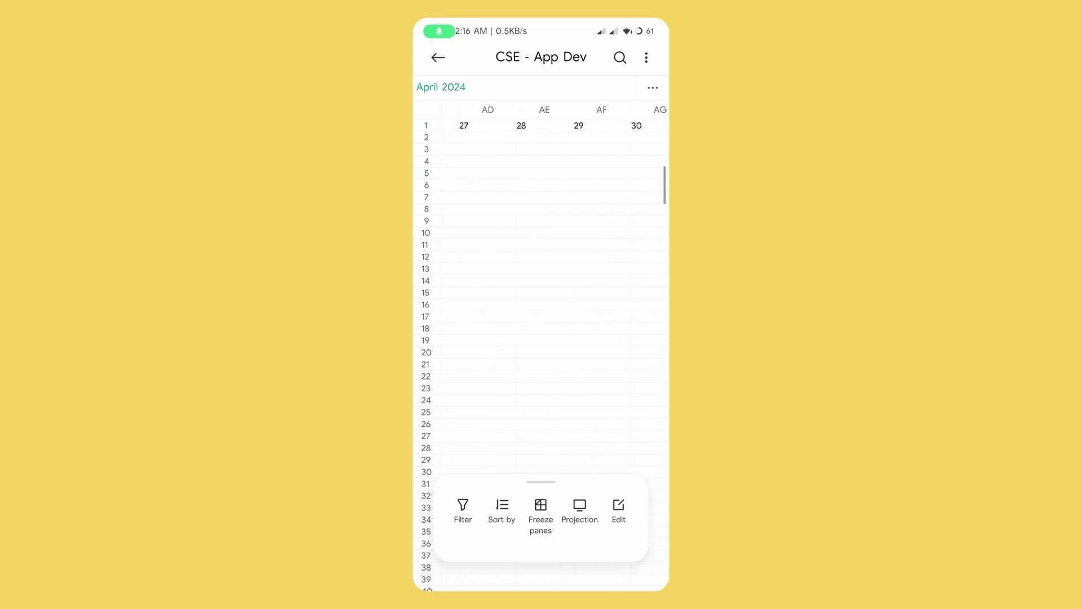